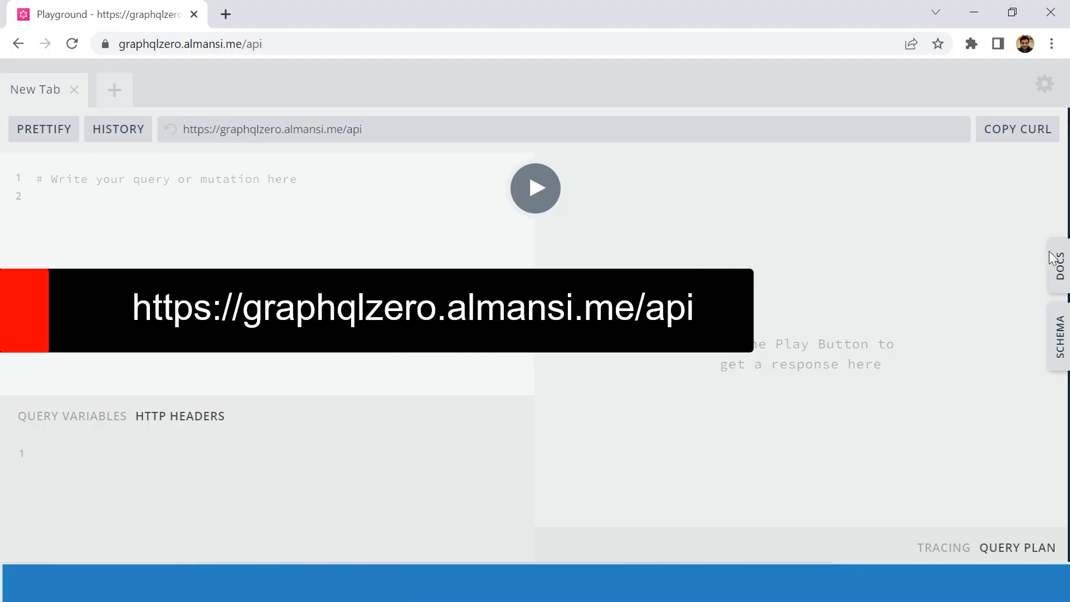
Step: Show the schema documentation panel listing the API's queries
click(1055, 259)
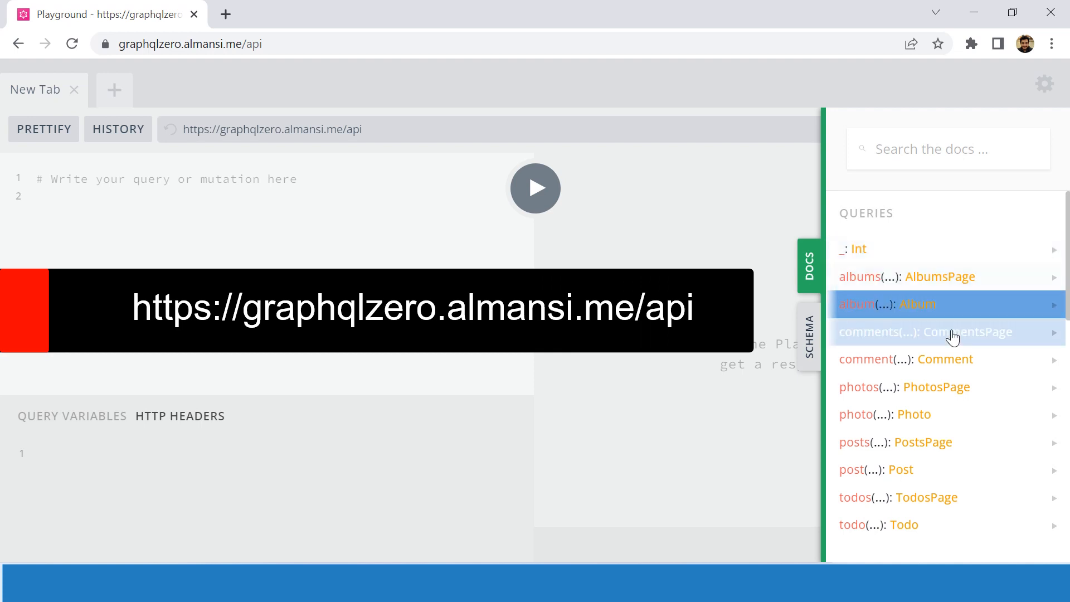
scroll(916, 393, down, 2)
scroll(916, 402, down, 1)
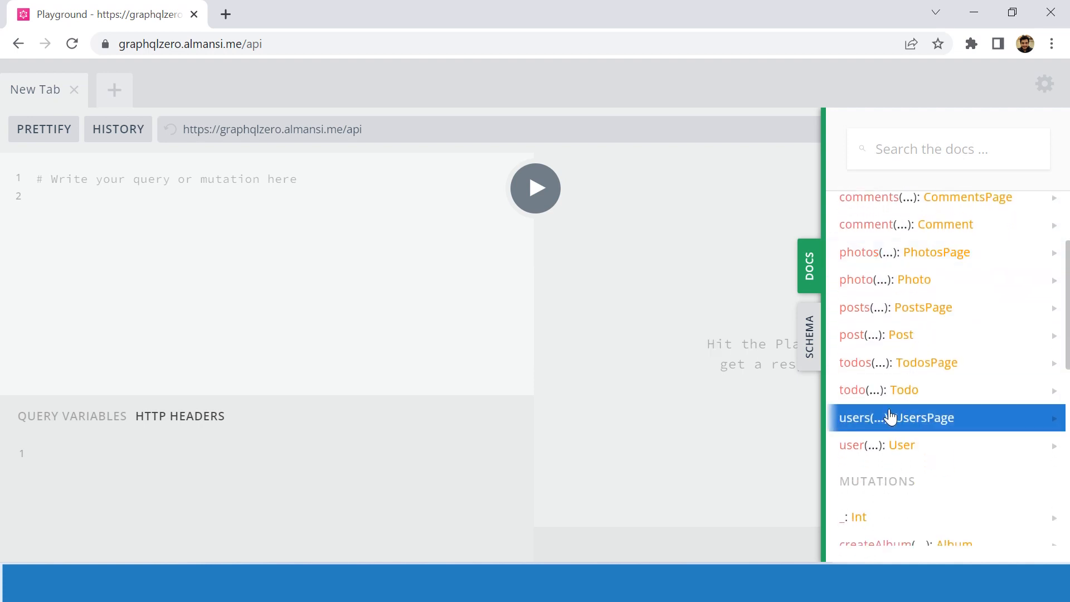
Step: Drill from the users query into User, then address: Address, then geo: Geo showing lat and lng
click(887, 419)
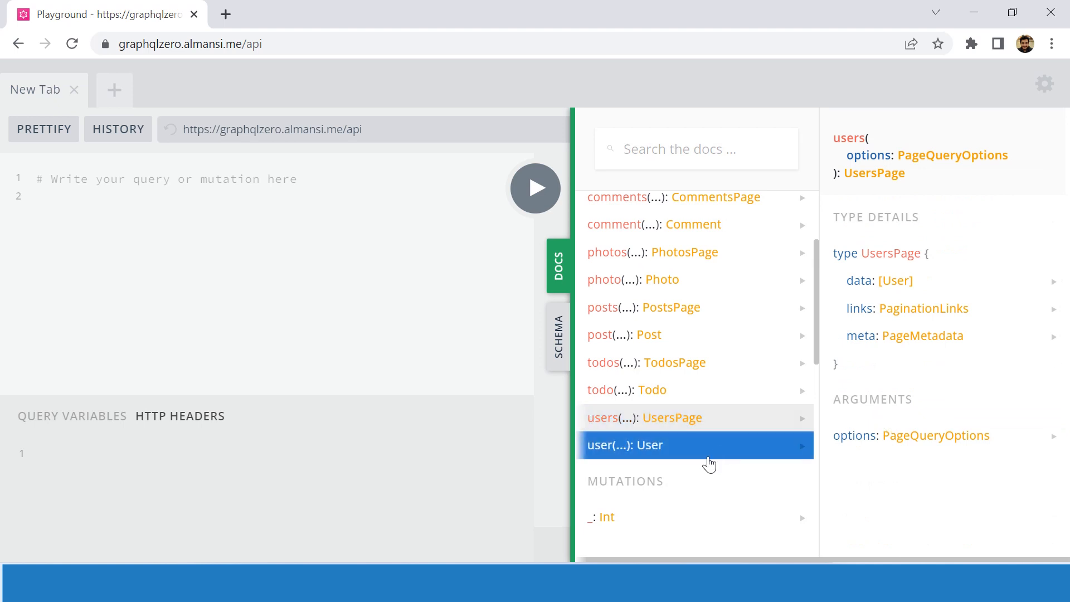
click(709, 456)
scroll(883, 350, down, 1)
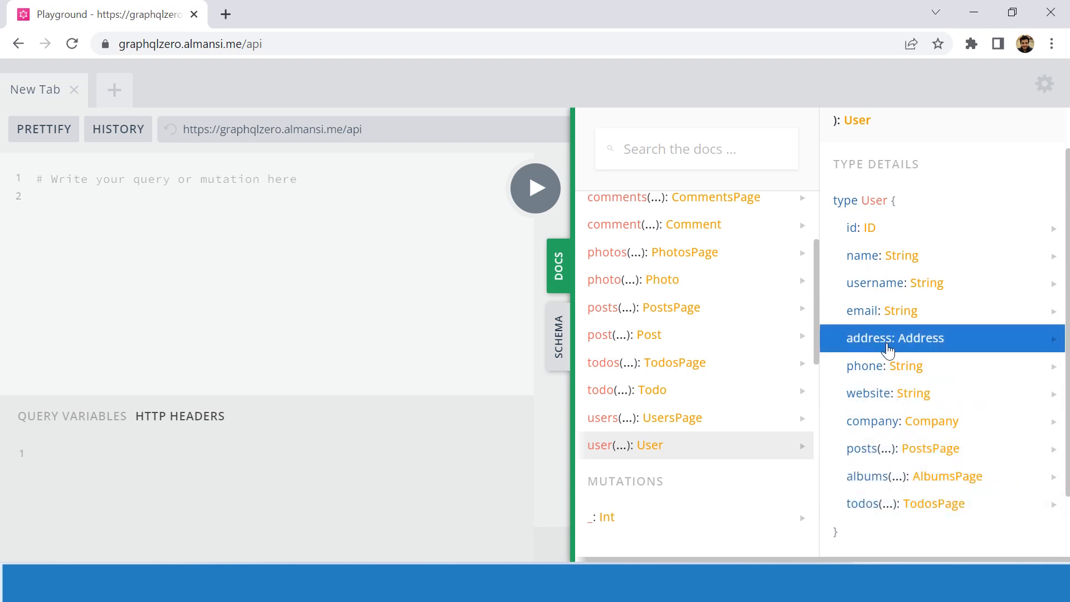
click(889, 338)
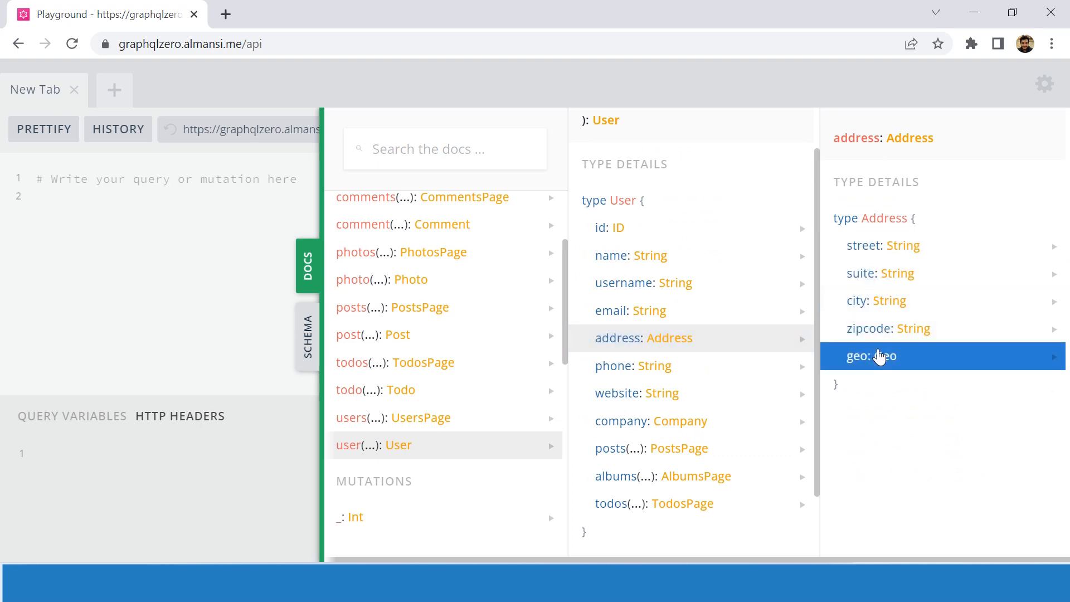
click(880, 357)
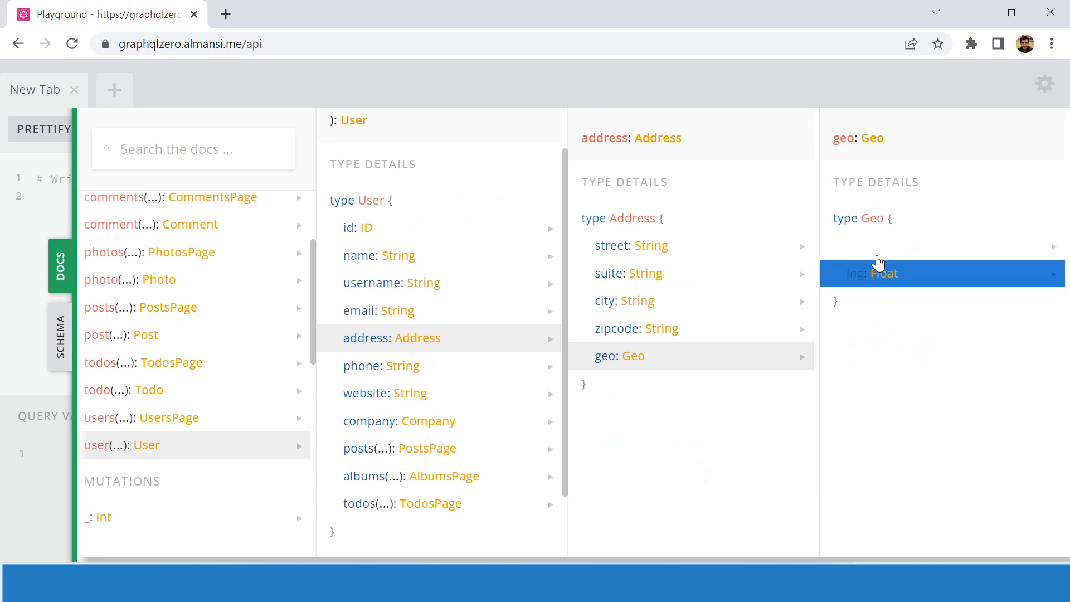